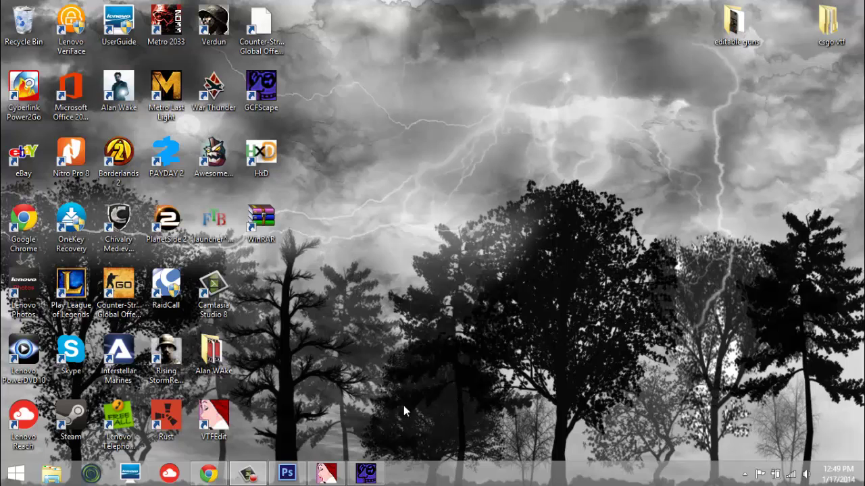
Bring Chrome forward on the Nem's Tools GCFScape tab and scroll through its About section.
{"action": "left_click", "coordinate": [208, 474]}
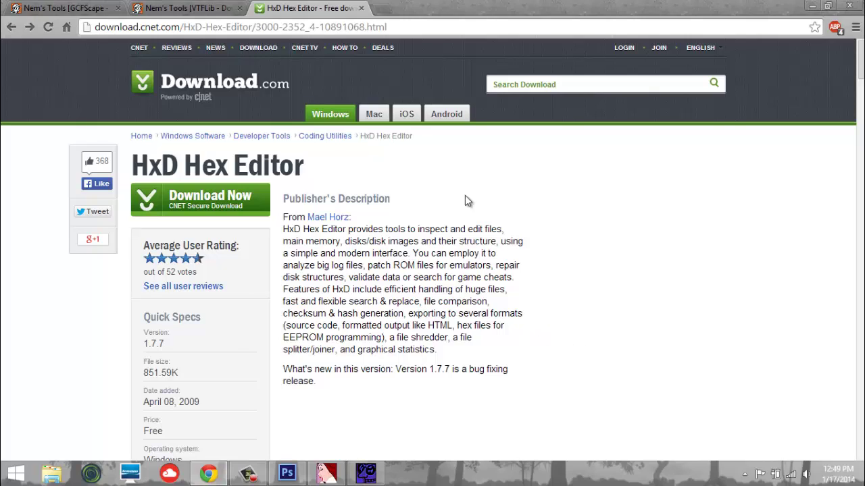
{"action": "left_click", "coordinate": [56, 7]}
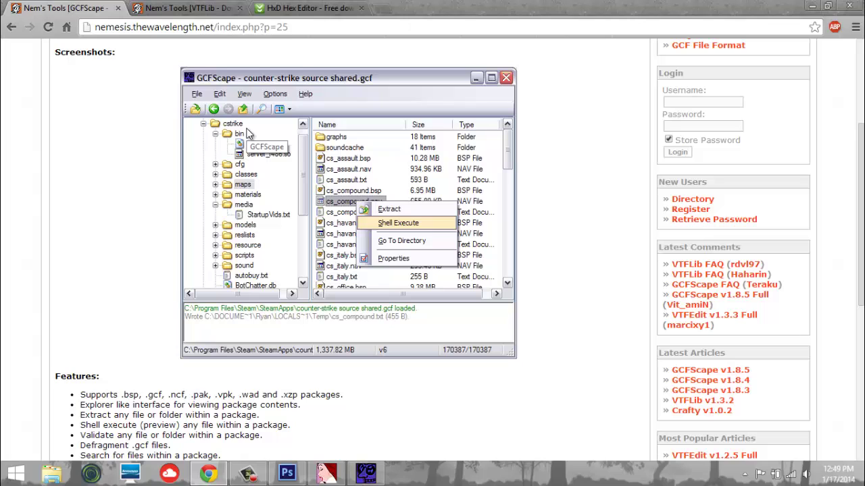
{"action": "scroll", "coordinate": [189, 171], "scroll_direction": "up", "scroll_amount": 3}
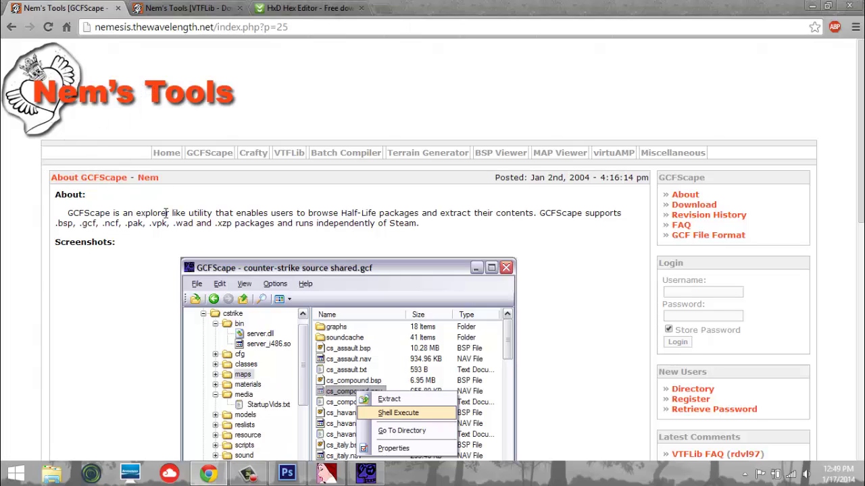
{"action": "scroll", "coordinate": [321, 262], "scroll_direction": "down", "scroll_amount": 4}
{"action": "scroll", "coordinate": [331, 245], "scroll_direction": "up", "scroll_amount": 4}
{"action": "scroll", "coordinate": [182, 176], "scroll_direction": "down", "scroll_amount": 3}
{"action": "scroll", "coordinate": [270, 236], "scroll_direction": "up", "scroll_amount": 3}
{"action": "scroll", "coordinate": [328, 297], "scroll_direction": "down", "scroll_amount": 1}
{"action": "scroll", "coordinate": [340, 283], "scroll_direction": "up", "scroll_amount": 1}
Flip between the VTFEdit, GCFScape and HxD download tabs, then minimize Chrome.
{"action": "left_click", "coordinate": [198, 11]}
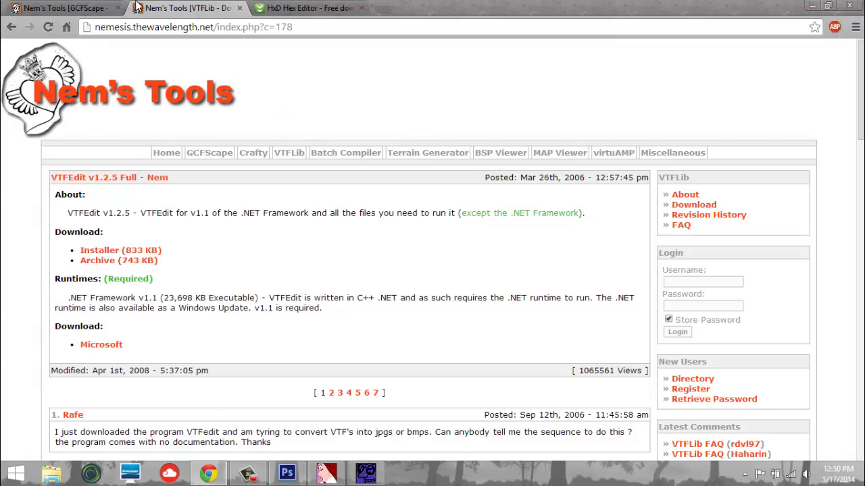
{"action": "left_click", "coordinate": [71, 8]}
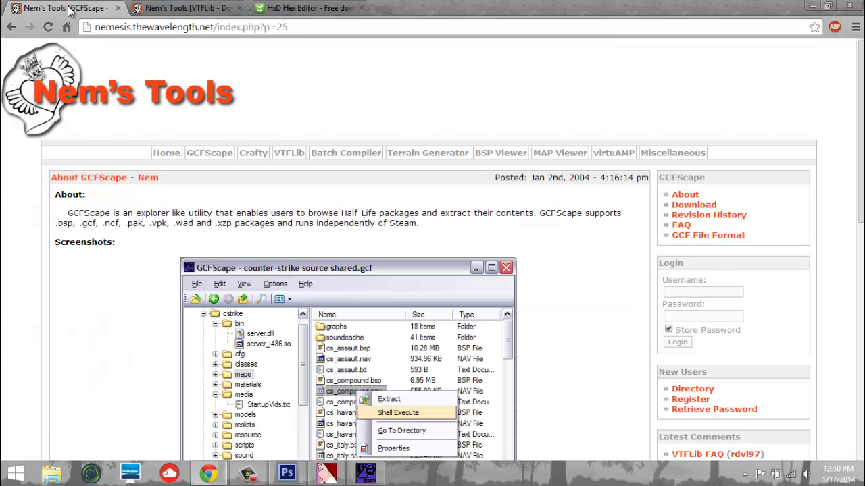
{"action": "left_click", "coordinate": [187, 8]}
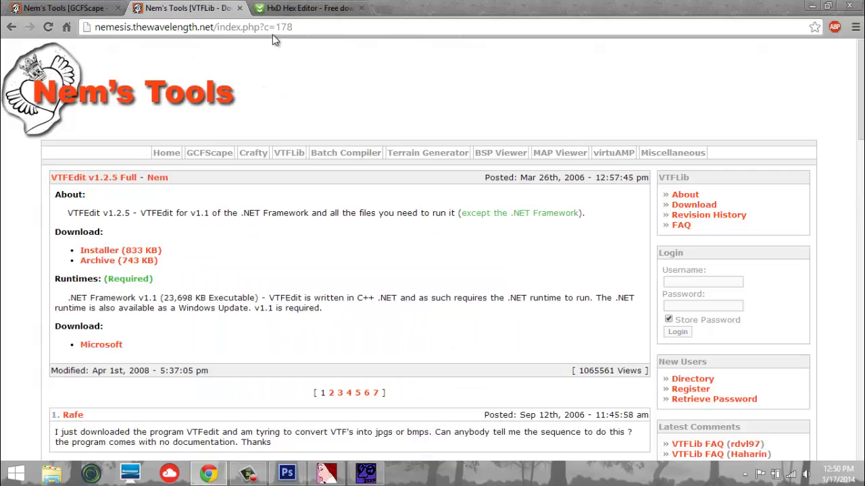
{"action": "left_click", "coordinate": [307, 8]}
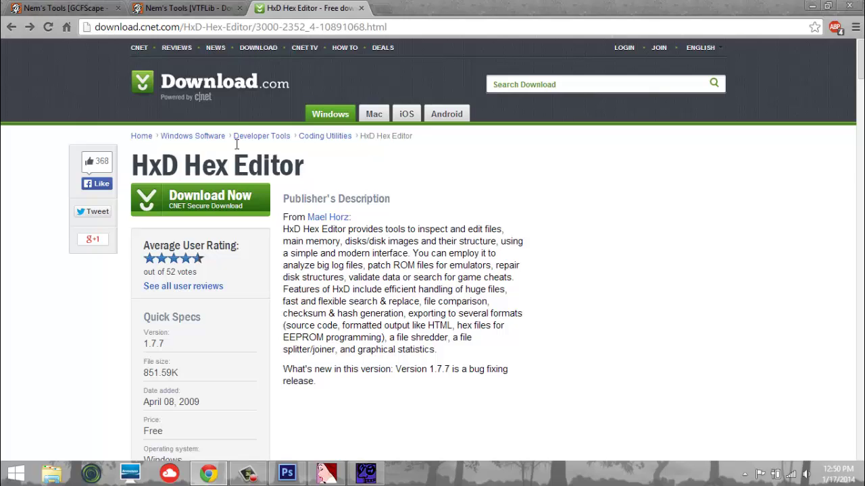
{"action": "left_click", "coordinate": [809, 6]}
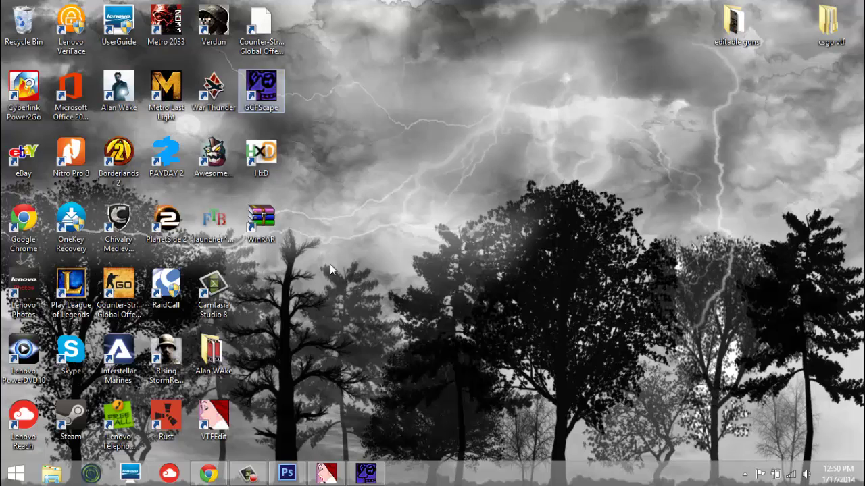
Start opening a package and browse into C:\Program Files (x86).
{"action": "left_click", "coordinate": [292, 83]}
{"action": "left_click", "coordinate": [338, 99]}
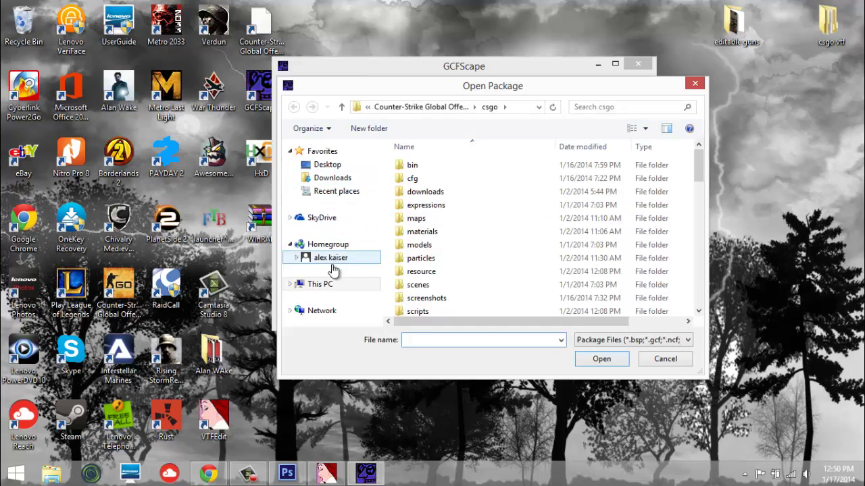
{"action": "left_click", "coordinate": [333, 292]}
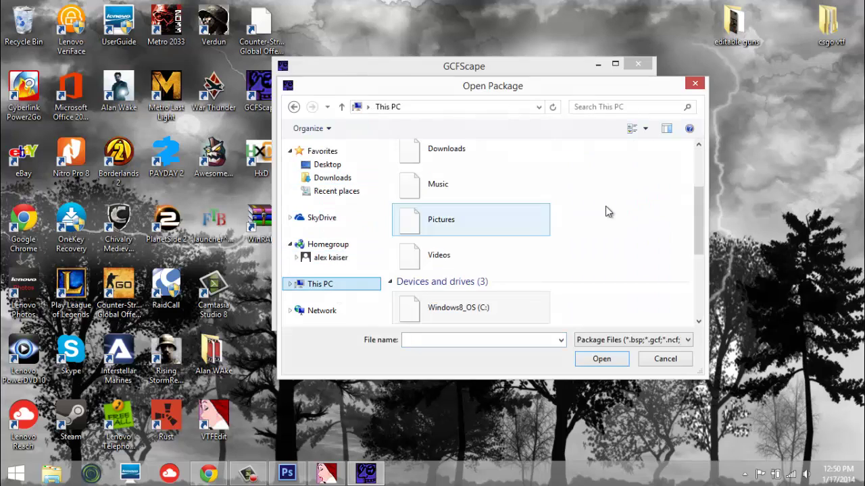
{"action": "double_click", "coordinate": [495, 307]}
{"action": "left_click", "coordinate": [463, 218]}
{"action": "double_click", "coordinate": [494, 225]}
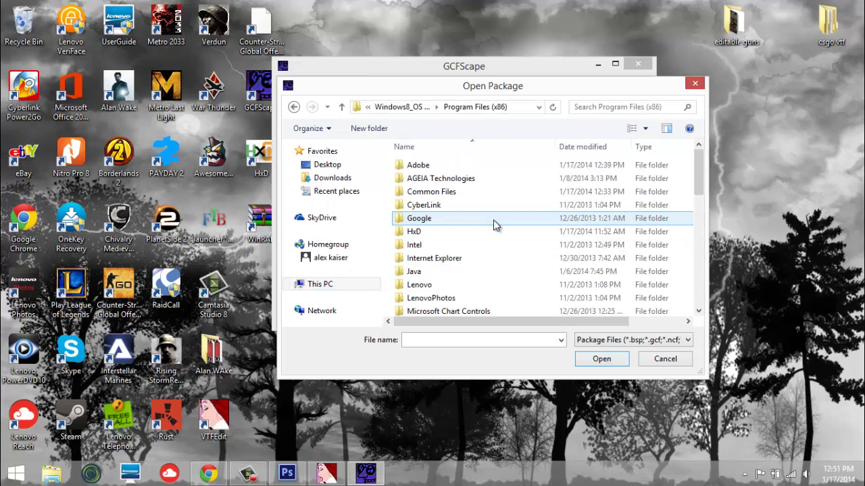
{"action": "scroll", "coordinate": [493, 229], "scroll_direction": "down", "scroll_amount": 10}
{"action": "scroll", "coordinate": [492, 241], "scroll_direction": "up", "scroll_amount": 1}
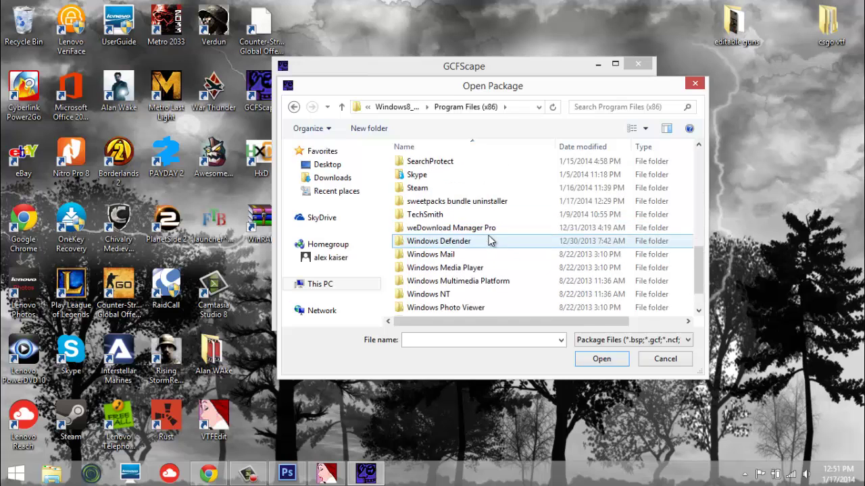
Go through Steam > SteamApps > common > Counter-Strike Global Offensive > csgo and load pak01_dir.
{"action": "double_click", "coordinate": [454, 187]}
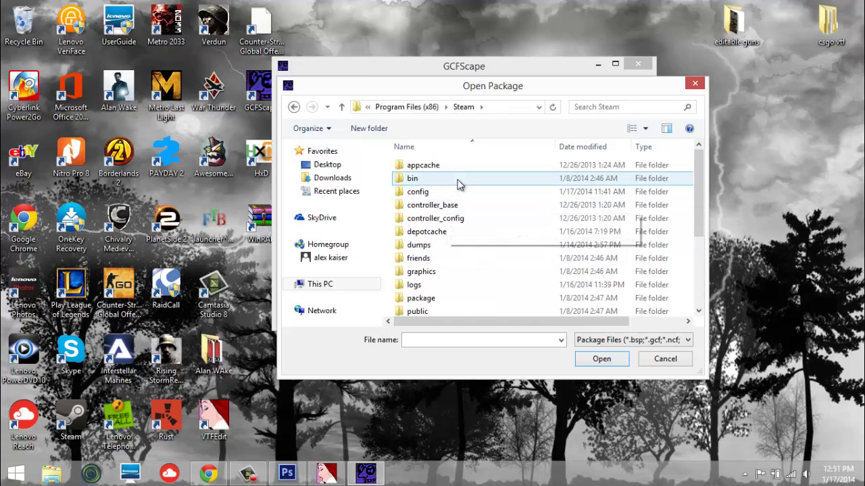
{"action": "scroll", "coordinate": [467, 203], "scroll_direction": "down", "scroll_amount": 3}
{"action": "double_click", "coordinate": [426, 295]}
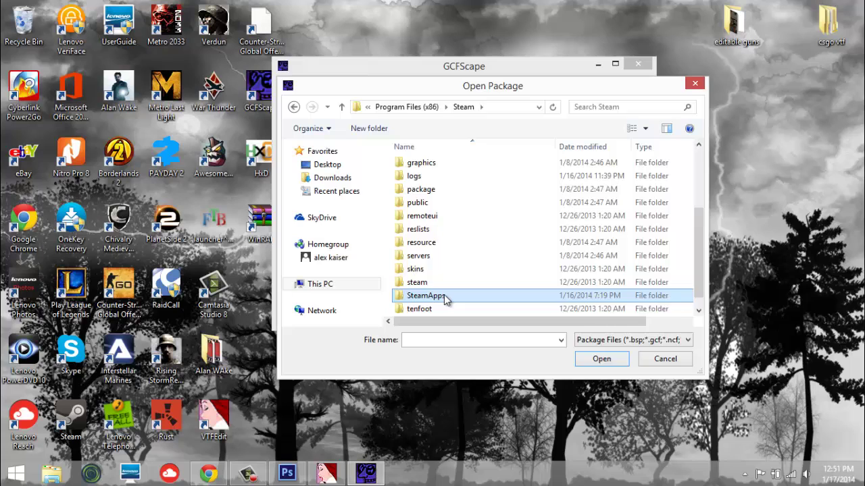
{"action": "left_click", "coordinate": [457, 167]}
{"action": "double_click", "coordinate": [457, 167]}
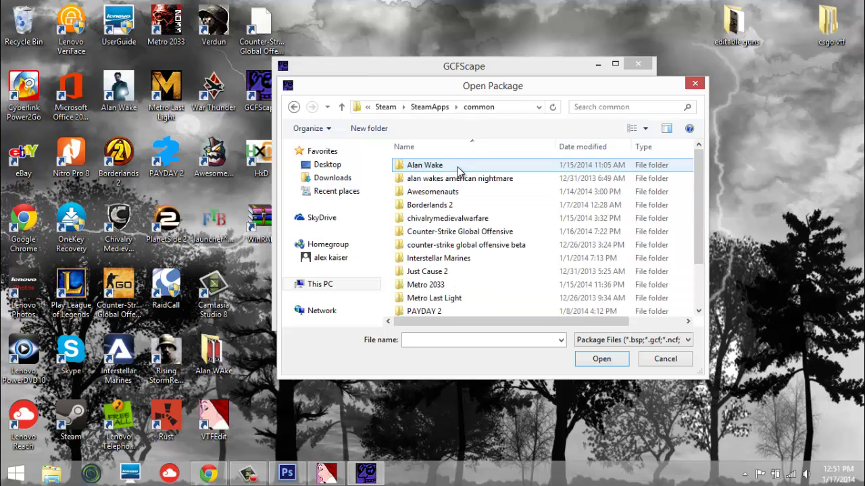
{"action": "double_click", "coordinate": [504, 233]}
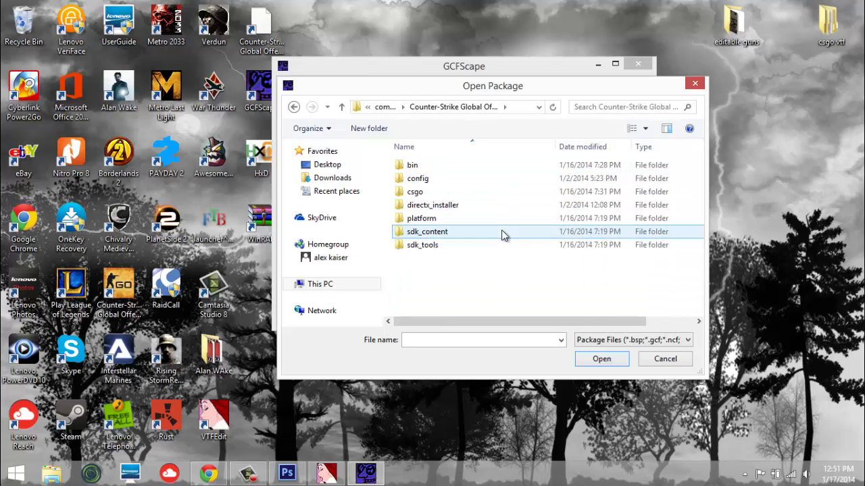
{"action": "double_click", "coordinate": [449, 195]}
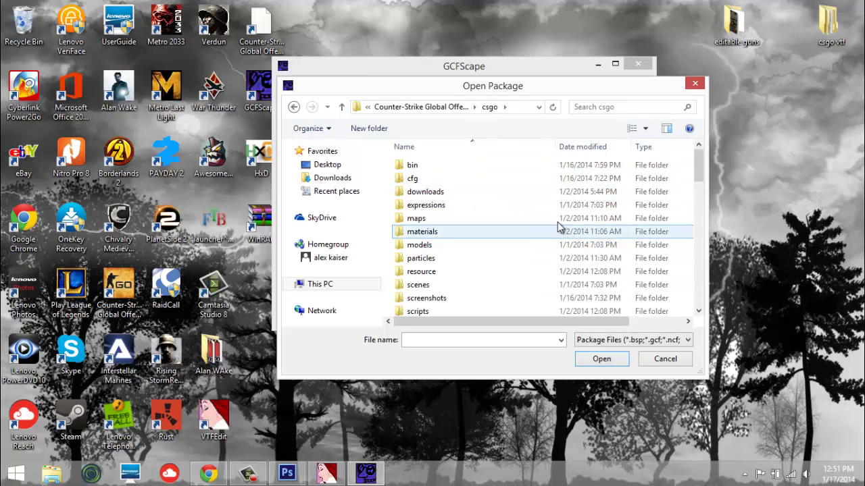
{"action": "scroll", "coordinate": [473, 253], "scroll_direction": "down", "scroll_amount": 15}
{"action": "scroll", "coordinate": [512, 254], "scroll_direction": "down", "scroll_amount": 1}
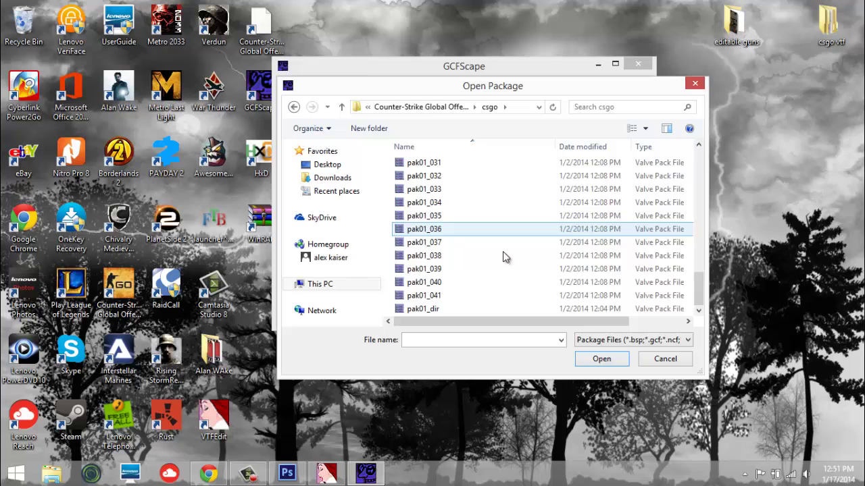
{"action": "left_click", "coordinate": [477, 308]}
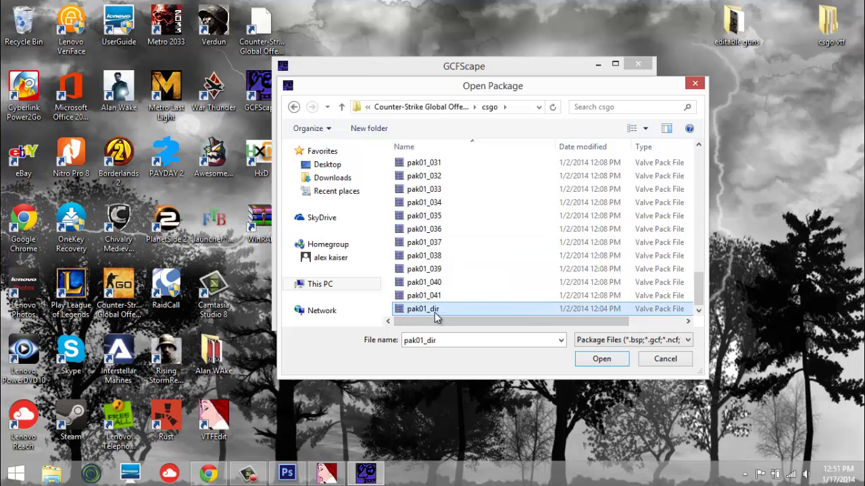
{"action": "left_click", "coordinate": [595, 366]}
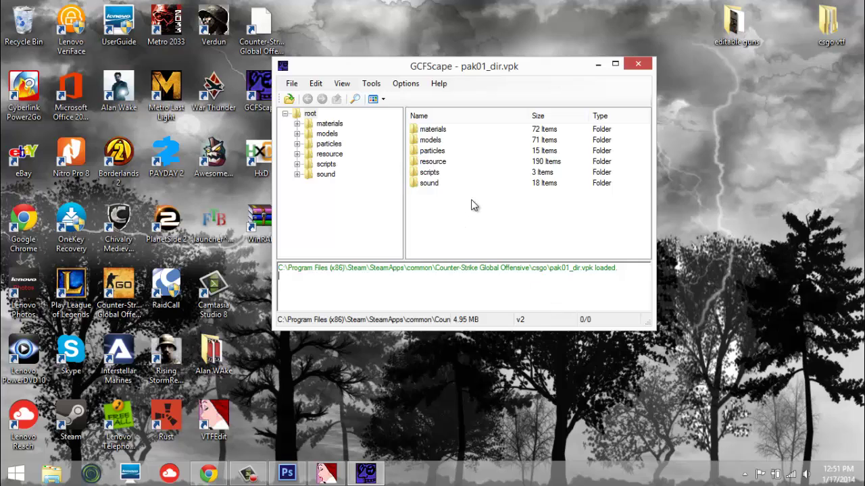
Begin extracting the materials and models folders to csgo vtf, then cancel and close GCFScape.
{"action": "left_click_drag", "start_coordinate": [452, 147], "coordinate": [399, 126]}
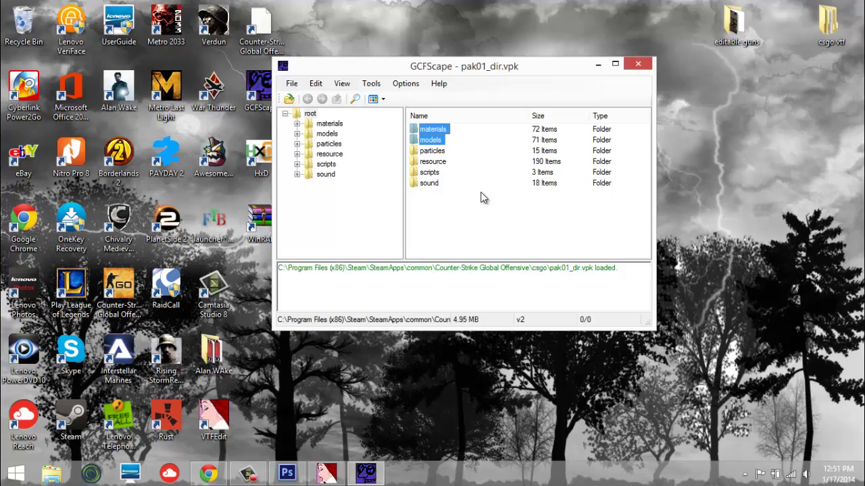
{"action": "right_click", "coordinate": [433, 133]}
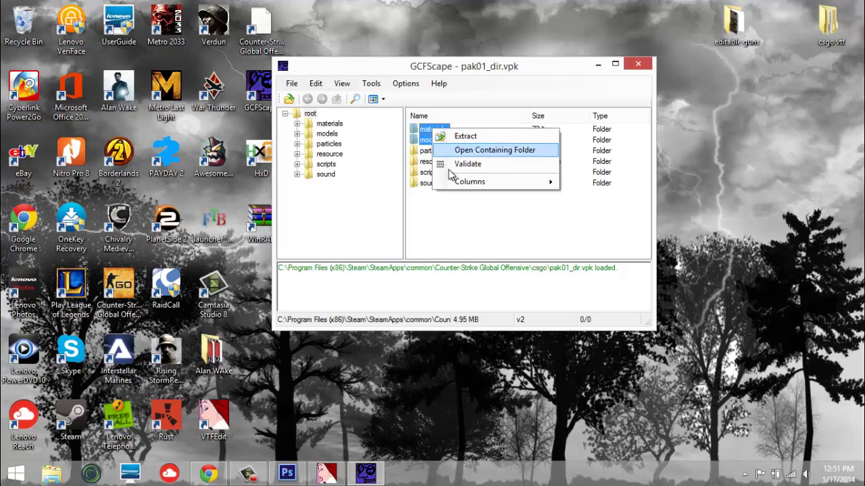
{"action": "left_click", "coordinate": [500, 138]}
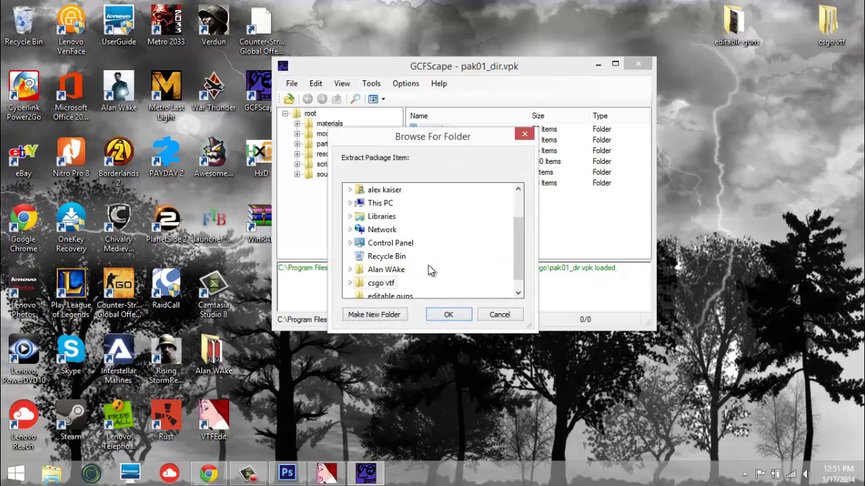
{"action": "left_click_drag", "start_coordinate": [516, 250], "coordinate": [506, 266]}
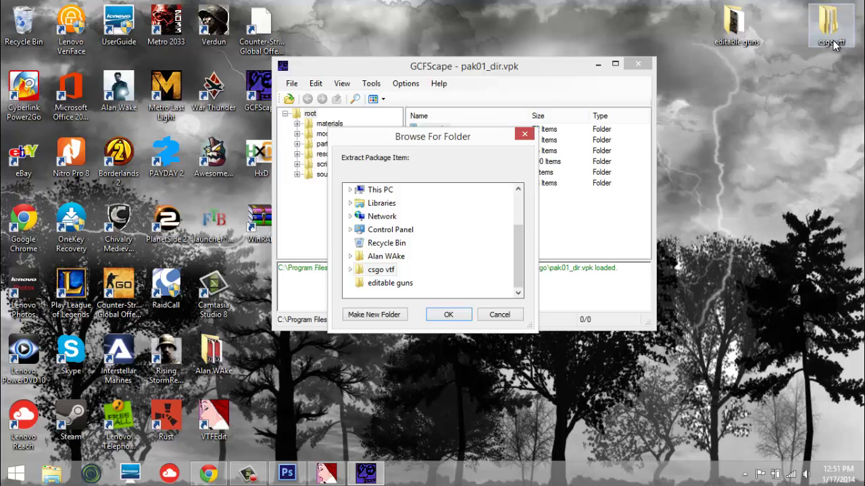
{"action": "left_click", "coordinate": [380, 269]}
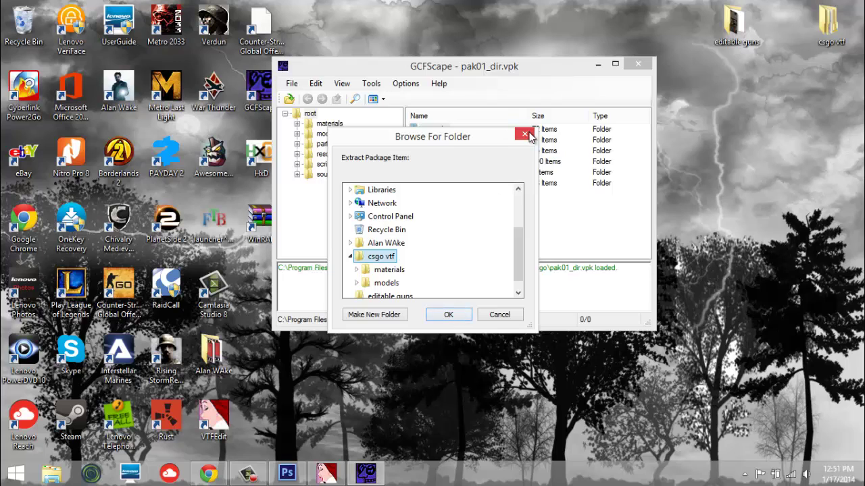
{"action": "left_click", "coordinate": [526, 135]}
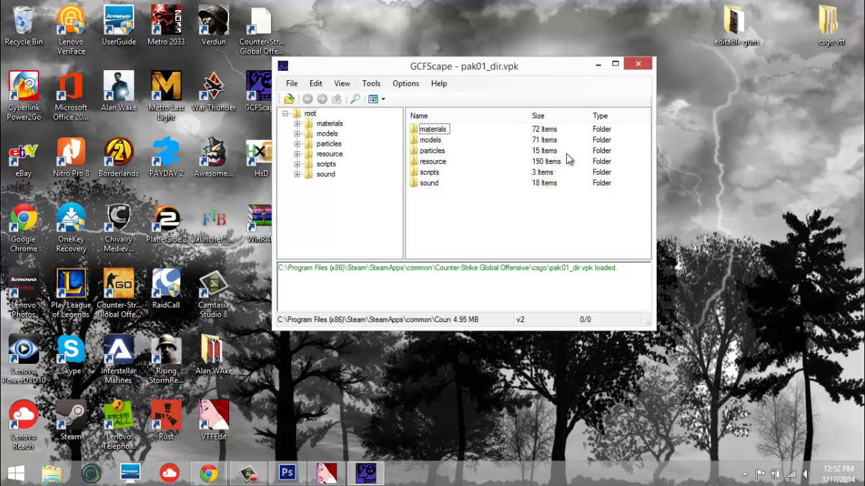
{"action": "left_click", "coordinate": [638, 64]}
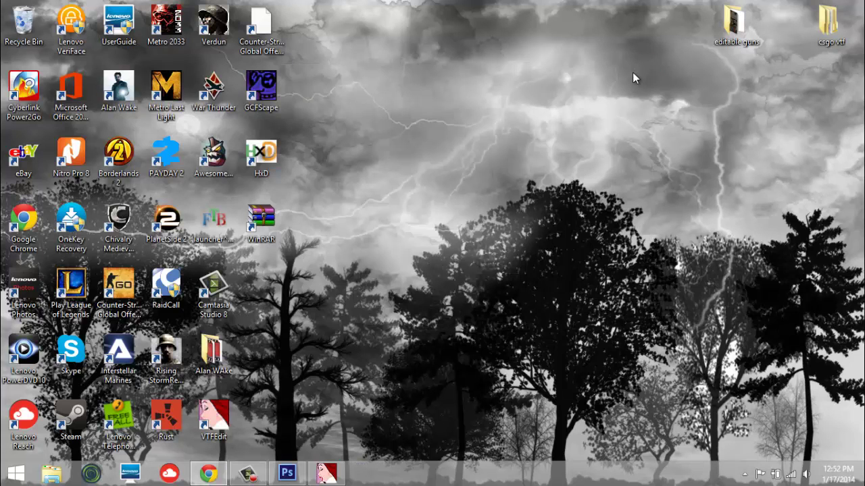
Restore VTFEdit and start an image import from the Desktop folder.
{"action": "left_click", "coordinate": [319, 475]}
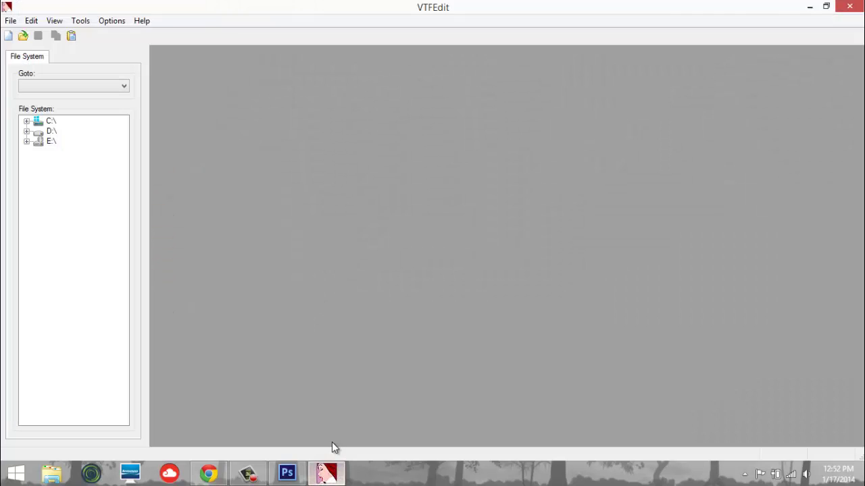
{"action": "left_click", "coordinate": [325, 474]}
{"action": "left_click", "coordinate": [326, 475]}
{"action": "left_click", "coordinate": [11, 26]}
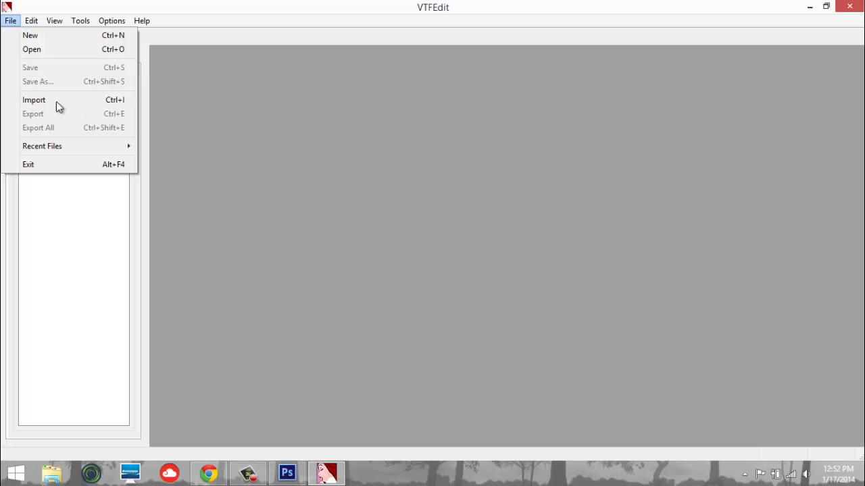
{"action": "left_click", "coordinate": [58, 99]}
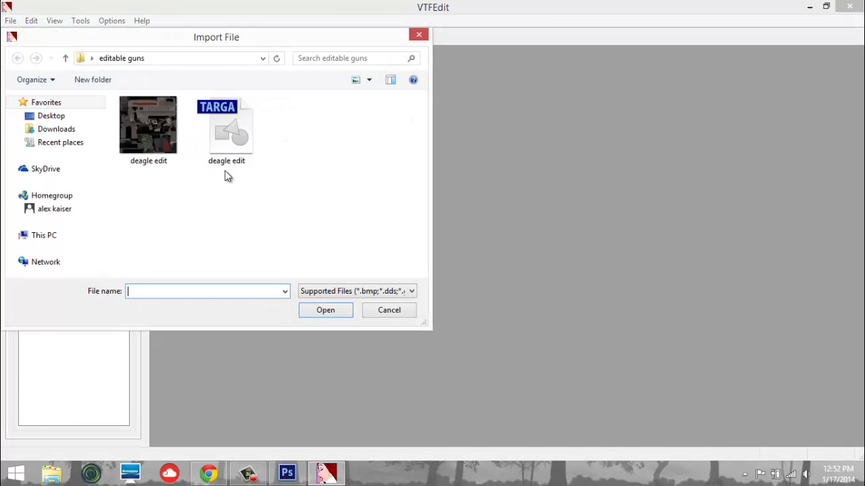
{"action": "left_click", "coordinate": [263, 62]}
{"action": "left_click", "coordinate": [264, 59]}
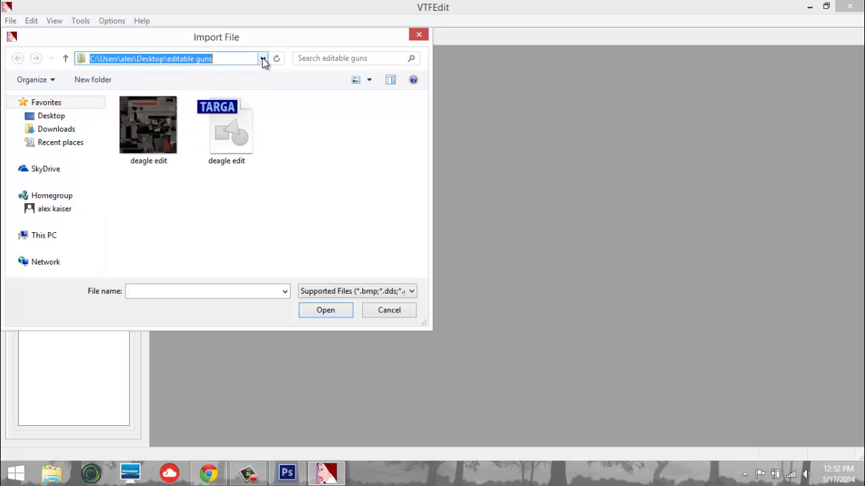
{"action": "left_click", "coordinate": [52, 116]}
Browse into csgo vtf > materials > models > weapons > v_models > rif_famas.
{"action": "scroll", "coordinate": [299, 180], "scroll_direction": "down", "scroll_amount": 3}
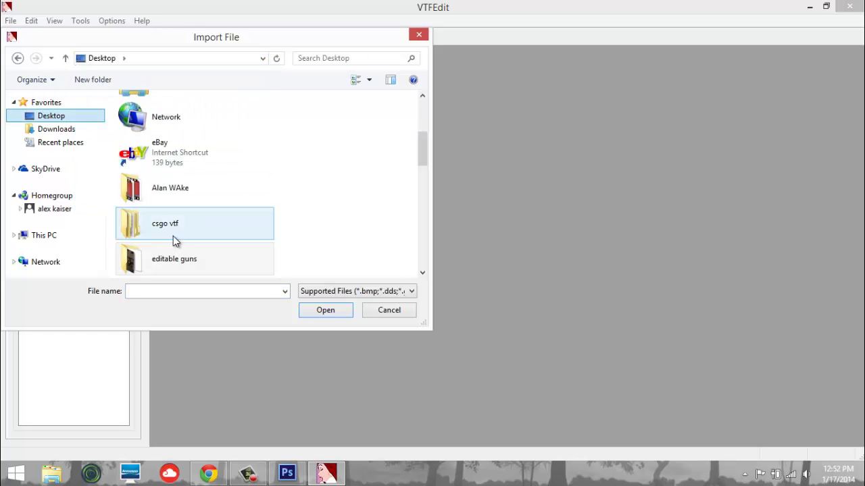
{"action": "double_click", "coordinate": [209, 231]}
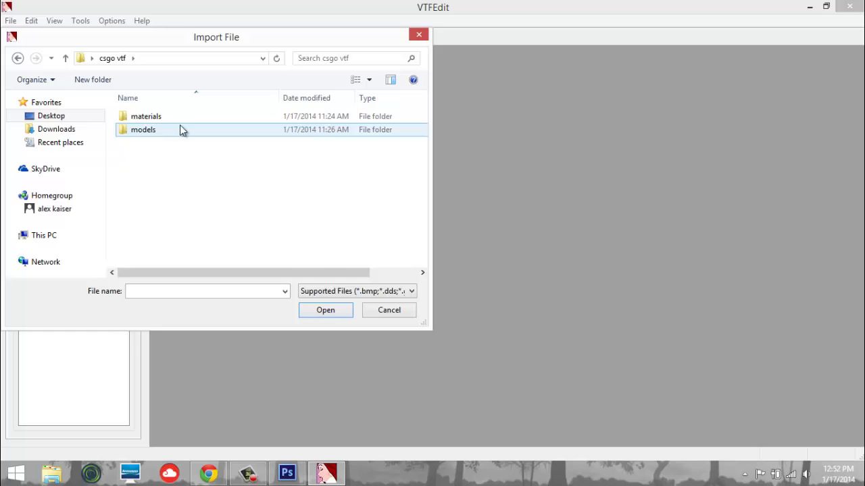
{"action": "double_click", "coordinate": [202, 118]}
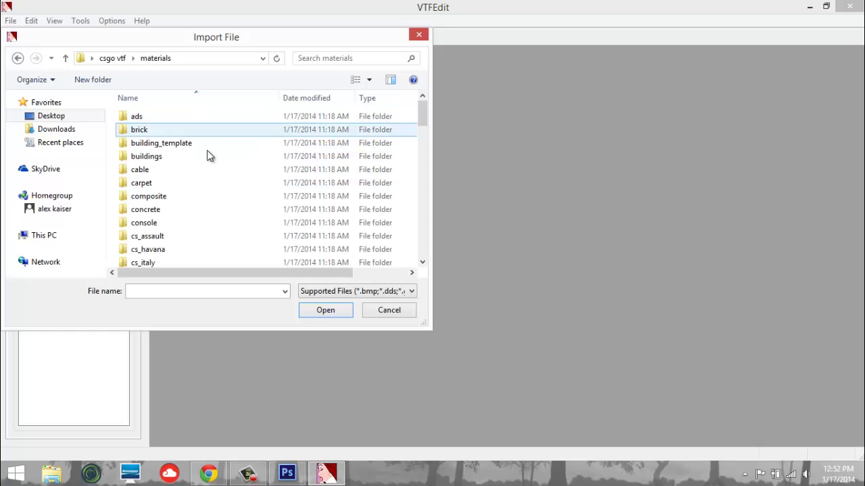
{"action": "scroll", "coordinate": [187, 206], "scroll_direction": "down", "scroll_amount": 8}
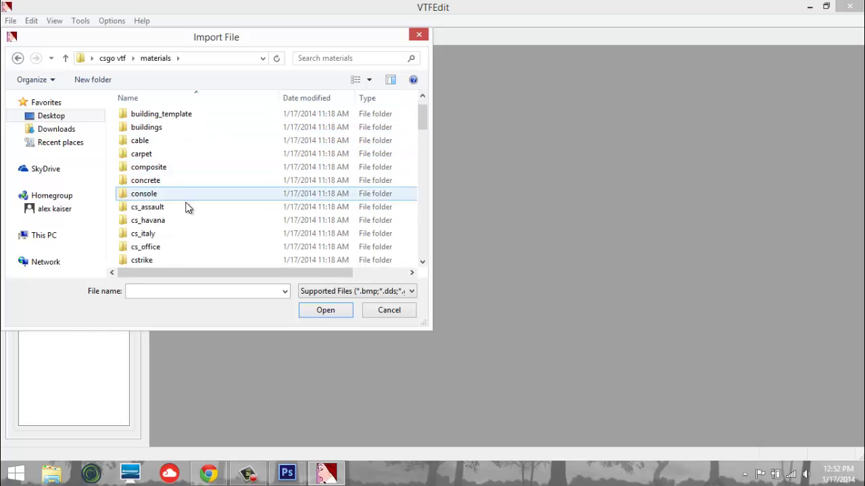
{"action": "scroll", "coordinate": [187, 208], "scroll_direction": "down", "scroll_amount": 7}
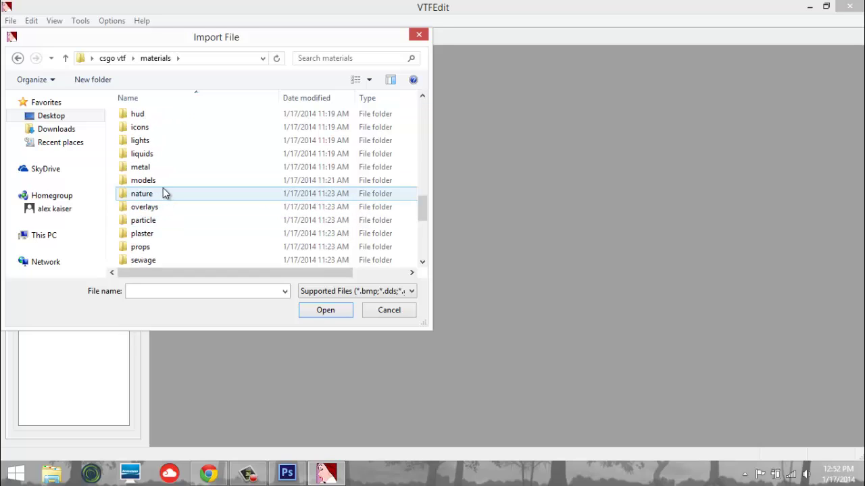
{"action": "double_click", "coordinate": [168, 188]}
{"action": "scroll", "coordinate": [166, 187], "scroll_direction": "down", "scroll_amount": 15}
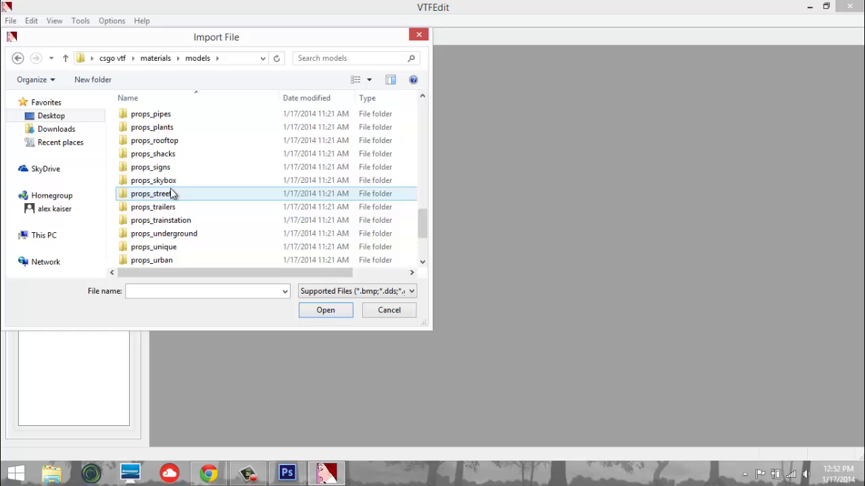
{"action": "double_click", "coordinate": [171, 260]}
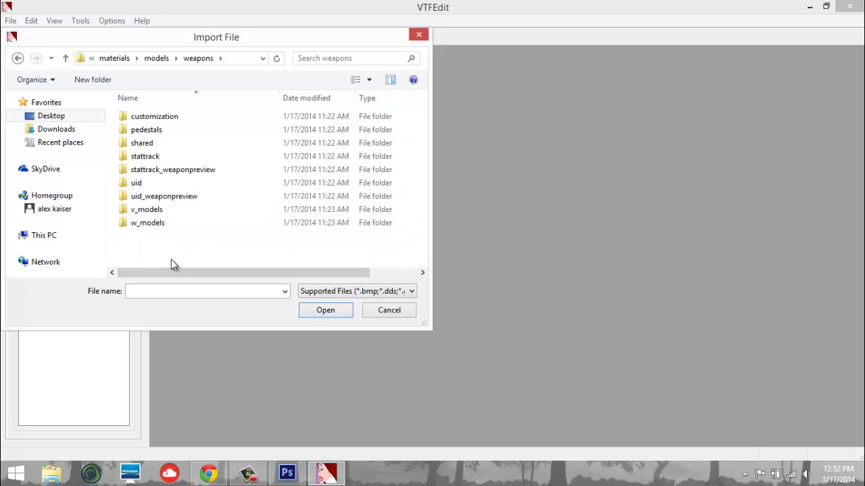
{"action": "double_click", "coordinate": [192, 213]}
{"action": "scroll", "coordinate": [225, 253], "scroll_direction": "down", "scroll_amount": 7}
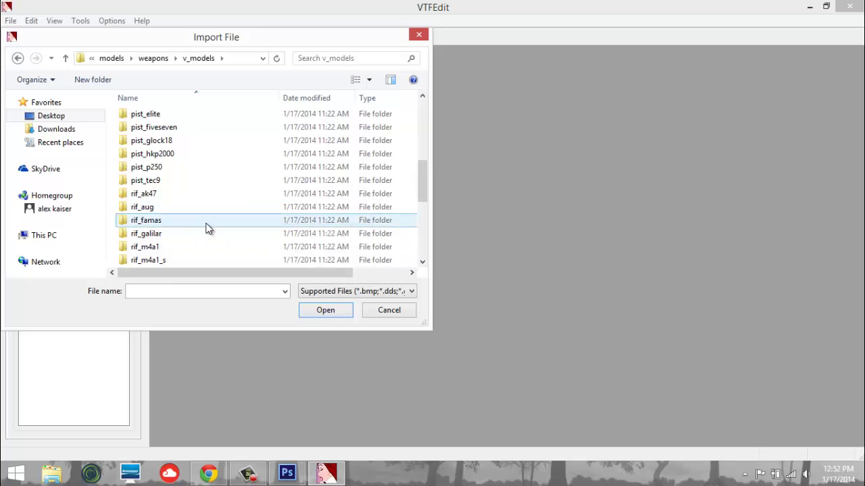
{"action": "double_click", "coordinate": [208, 223]}
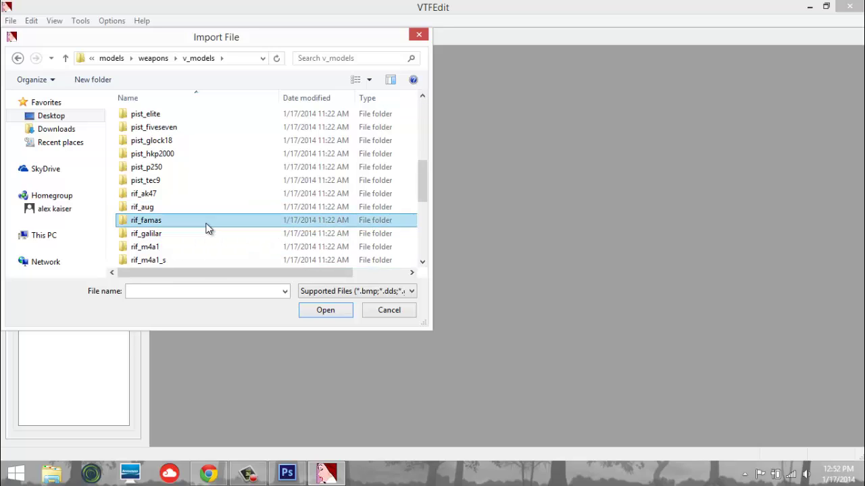
Switch the file filter to All Files and import the rif_famas texture.
{"action": "left_click", "coordinate": [373, 291]}
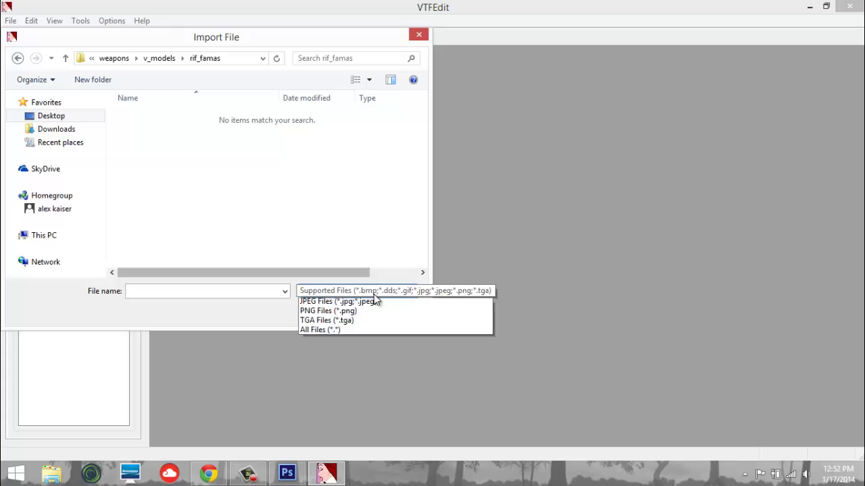
{"action": "left_click", "coordinate": [341, 374]}
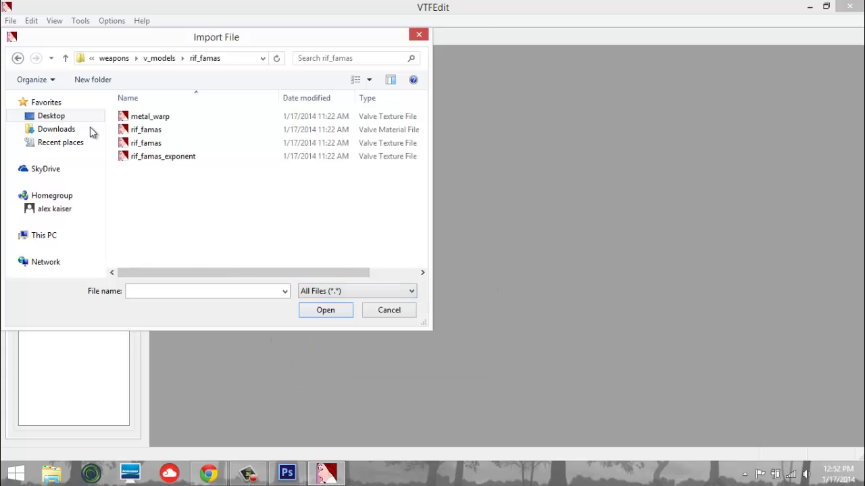
{"action": "double_click", "coordinate": [154, 145]}
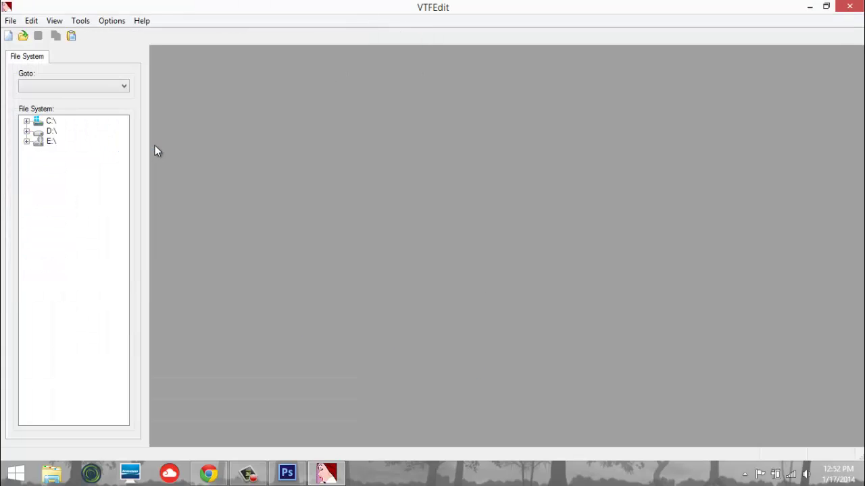
Dismiss the import options and error, then open ak47.vtf from the rif_ak47 folder.
{"action": "left_click", "coordinate": [552, 362]}
{"action": "left_click", "coordinate": [463, 289]}
{"action": "left_click", "coordinate": [12, 21]}
{"action": "left_click", "coordinate": [23, 50]}
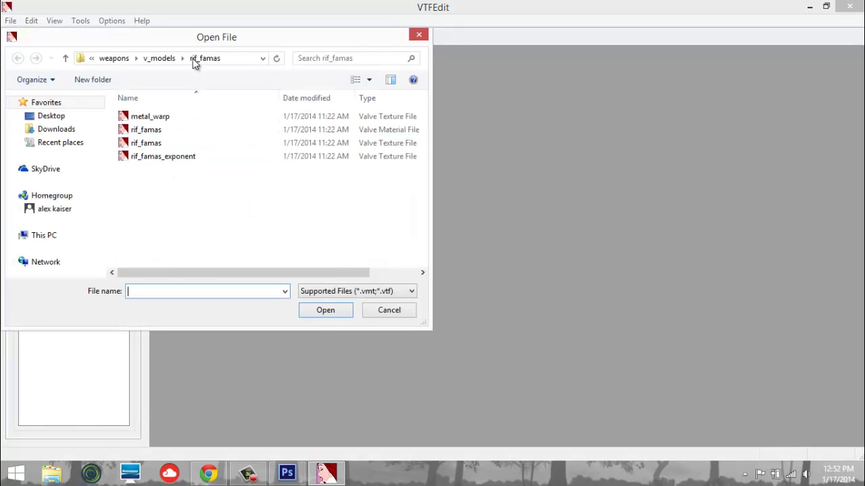
{"action": "left_click", "coordinate": [160, 59]}
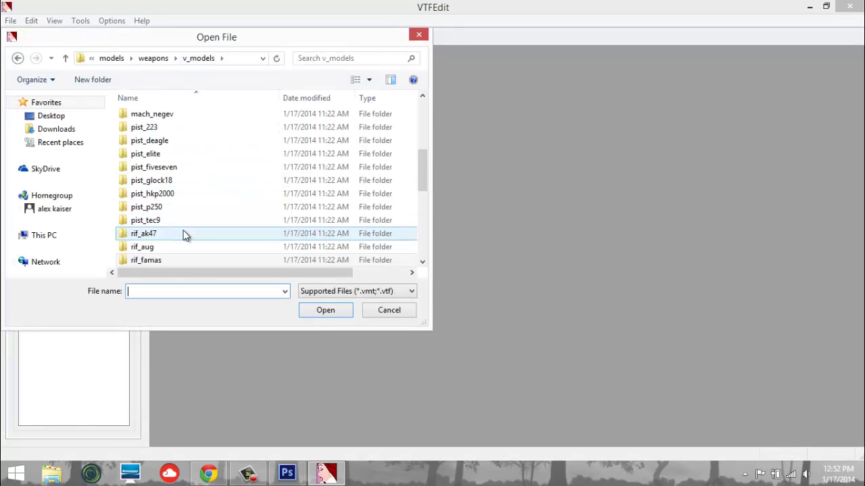
{"action": "double_click", "coordinate": [185, 234]}
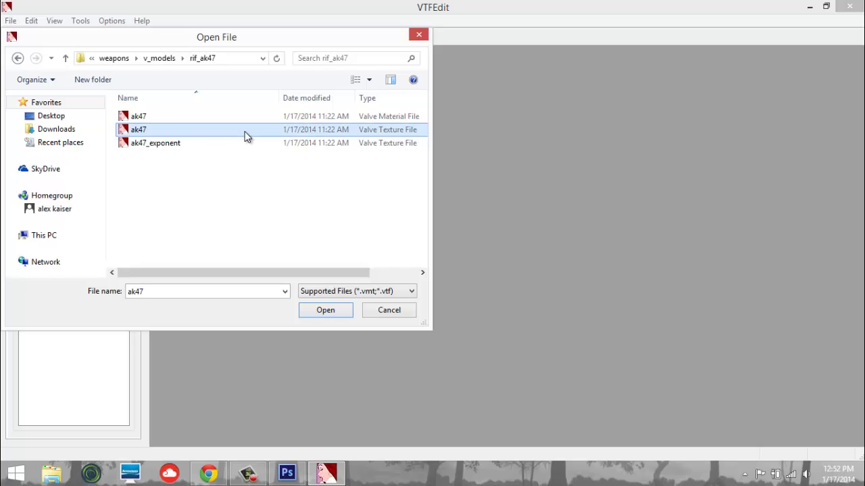
{"action": "double_click", "coordinate": [246, 135]}
Scroll around the loaded AK-47 texture to inspect it.
{"action": "left_click_drag", "start_coordinate": [860, 121], "coordinate": [861, 221]}
{"action": "left_click_drag", "start_coordinate": [447, 444], "coordinate": [760, 416]}
{"action": "left_click_drag", "start_coordinate": [860, 217], "coordinate": [859, 313]}
{"action": "left_click_drag", "start_coordinate": [557, 446], "coordinate": [270, 436]}
{"action": "left_click_drag", "start_coordinate": [858, 249], "coordinate": [851, 61]}
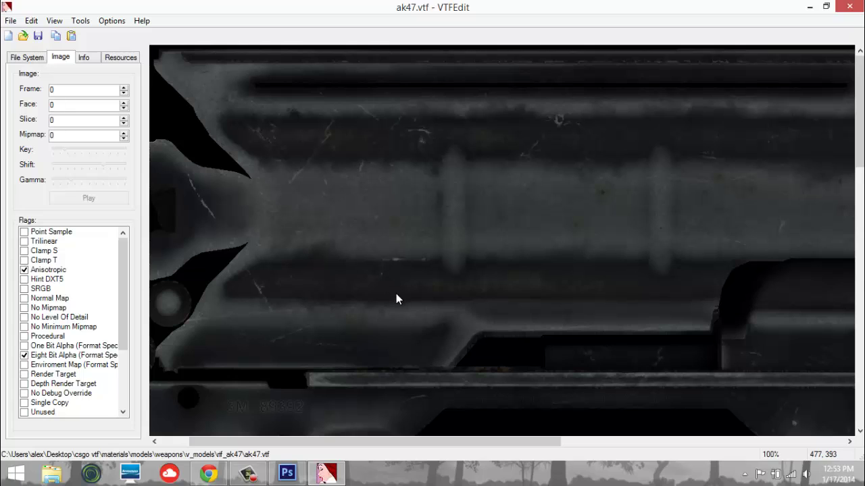
{"action": "left_click", "coordinate": [11, 21]}
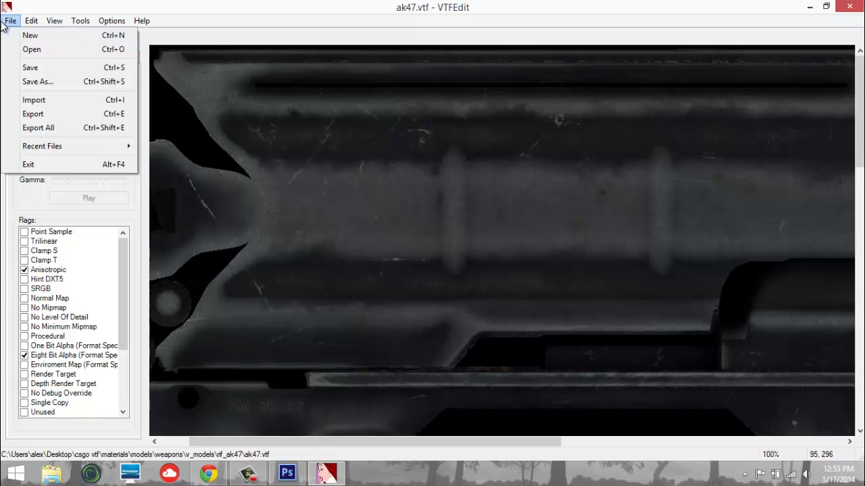
Export the texture to Desktop > editable guns as the TGA file 'ak47 edit'.
{"action": "left_click", "coordinate": [59, 115]}
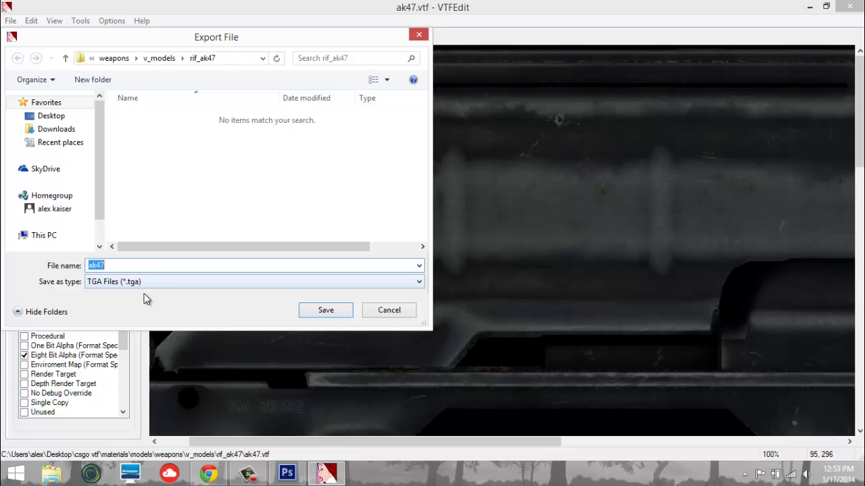
{"action": "left_click", "coordinate": [64, 120]}
{"action": "left_click_drag", "start_coordinate": [422, 119], "coordinate": [423, 156]}
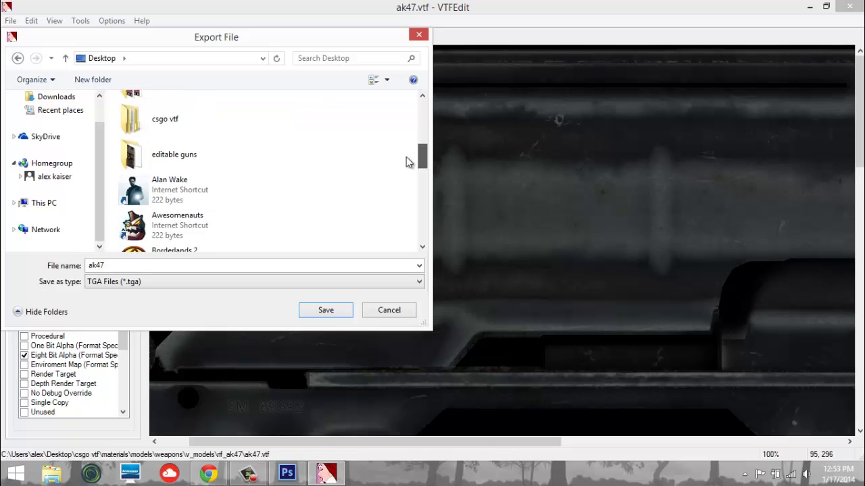
{"action": "double_click", "coordinate": [171, 154]}
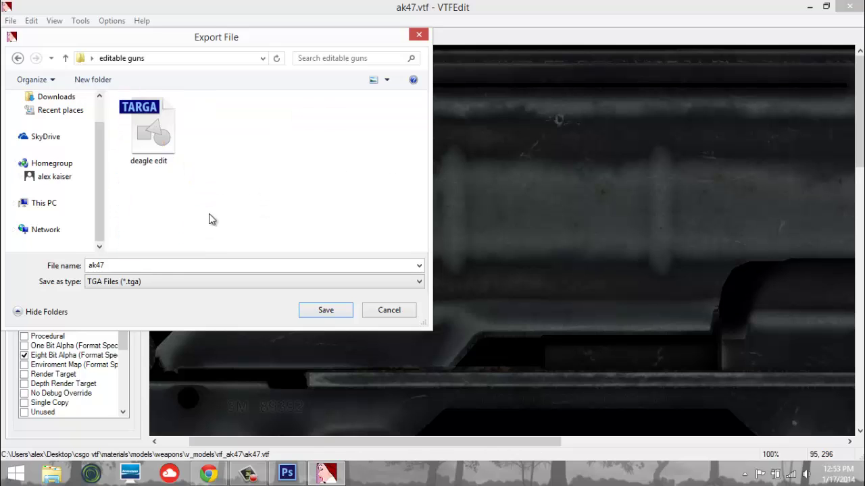
{"action": "left_click", "coordinate": [163, 266]}
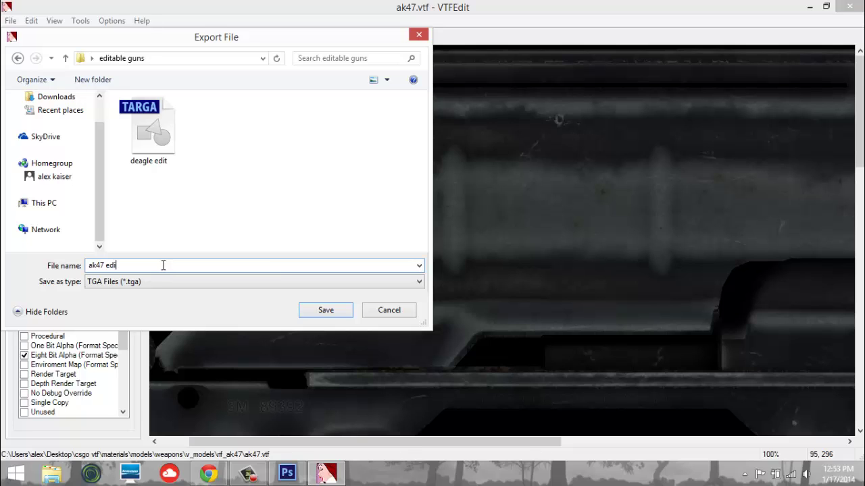
{"action": "left_click", "coordinate": [326, 310]}
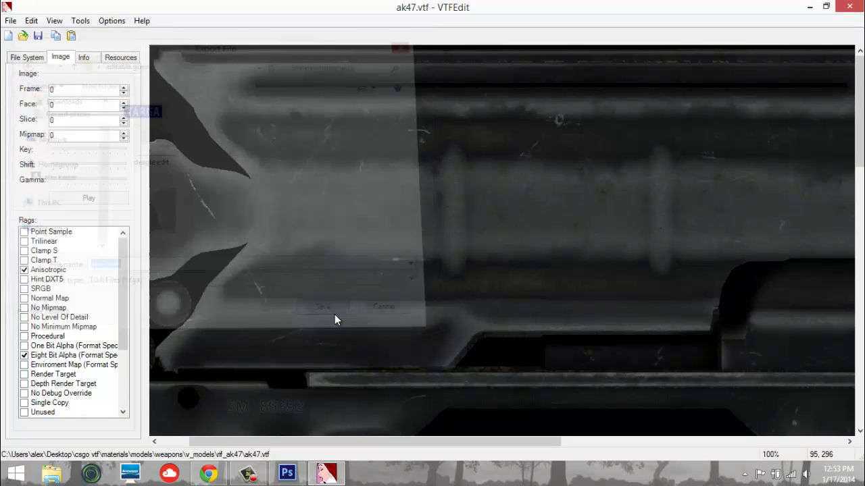
{"action": "left_click_drag", "start_coordinate": [860, 86], "coordinate": [858, 168]}
Minimize VTFEdit and bring the empty Photoshop workspace to the front.
{"action": "left_click", "coordinate": [810, 6]}
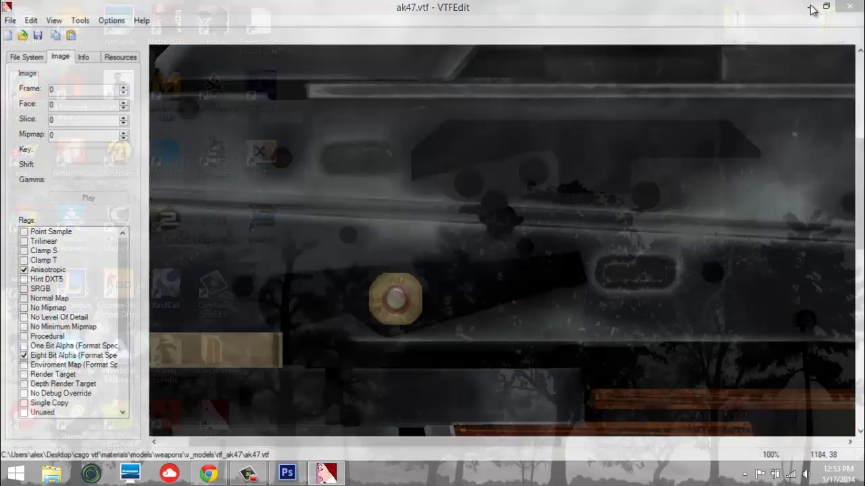
{"action": "left_click", "coordinate": [286, 472]}
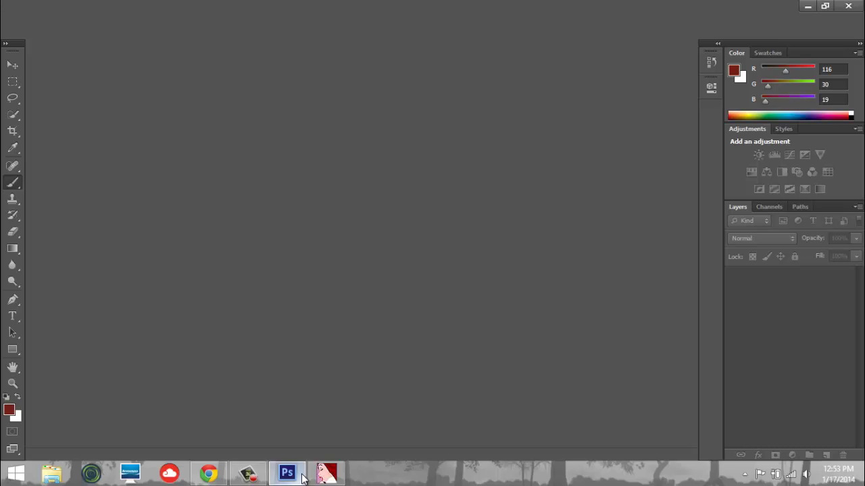